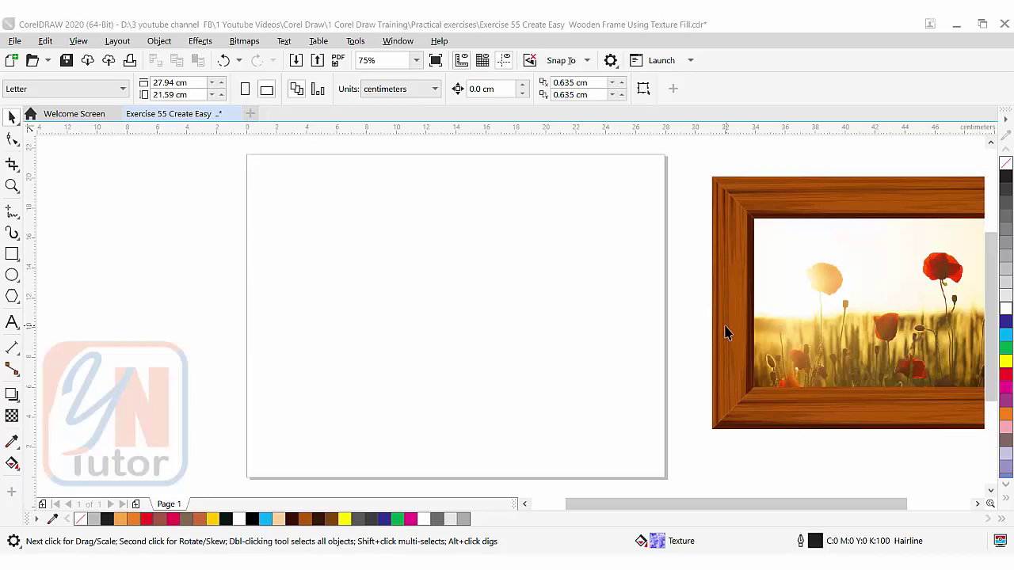
Step: Select the Interactive Fill tool to start applying a texture fill
{"action": "left_click", "coordinate": [12, 464]}
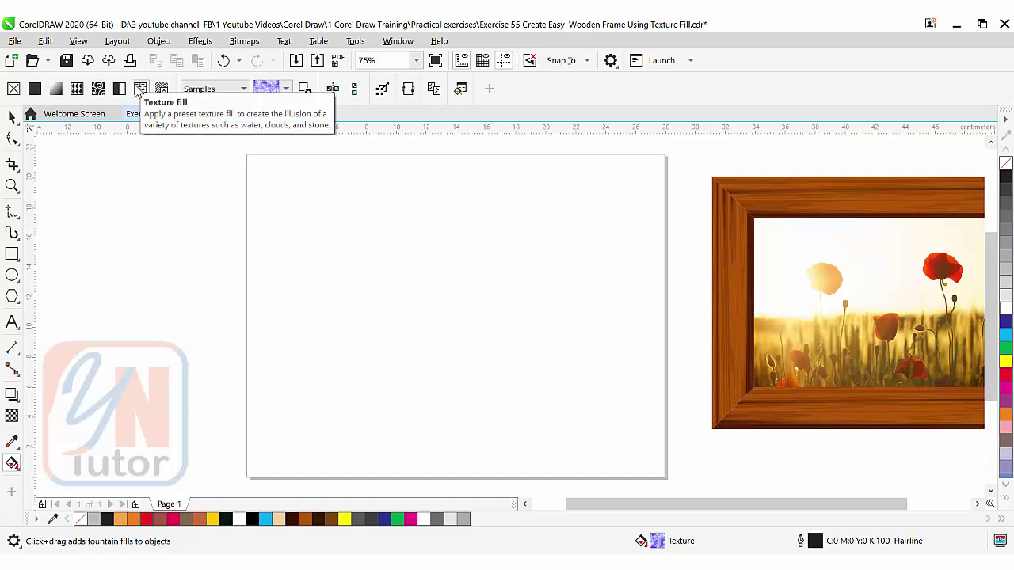
{"action": "left_click", "coordinate": [243, 89]}
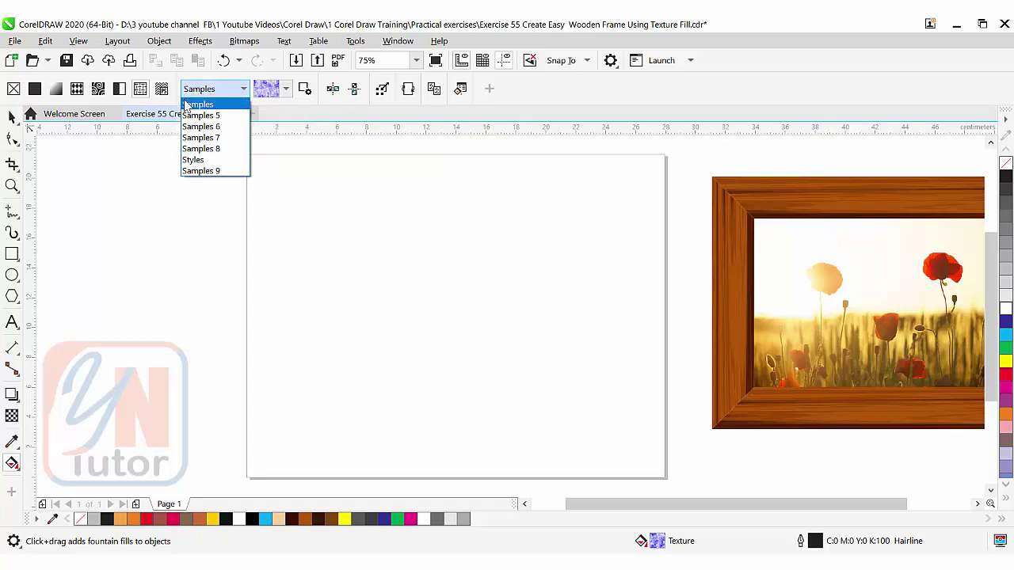
{"action": "left_click", "coordinate": [239, 91]}
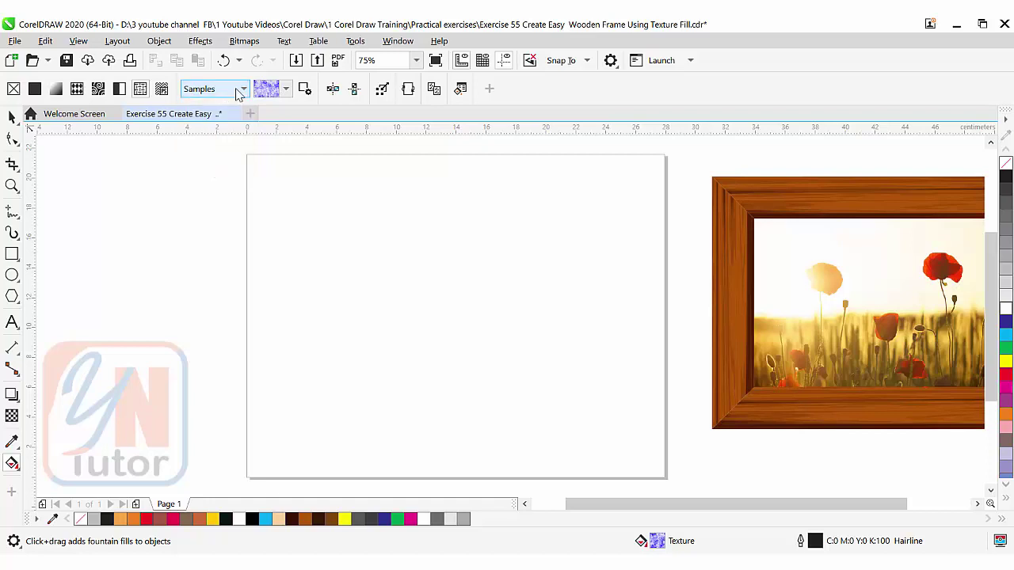
{"action": "left_click", "coordinate": [286, 90]}
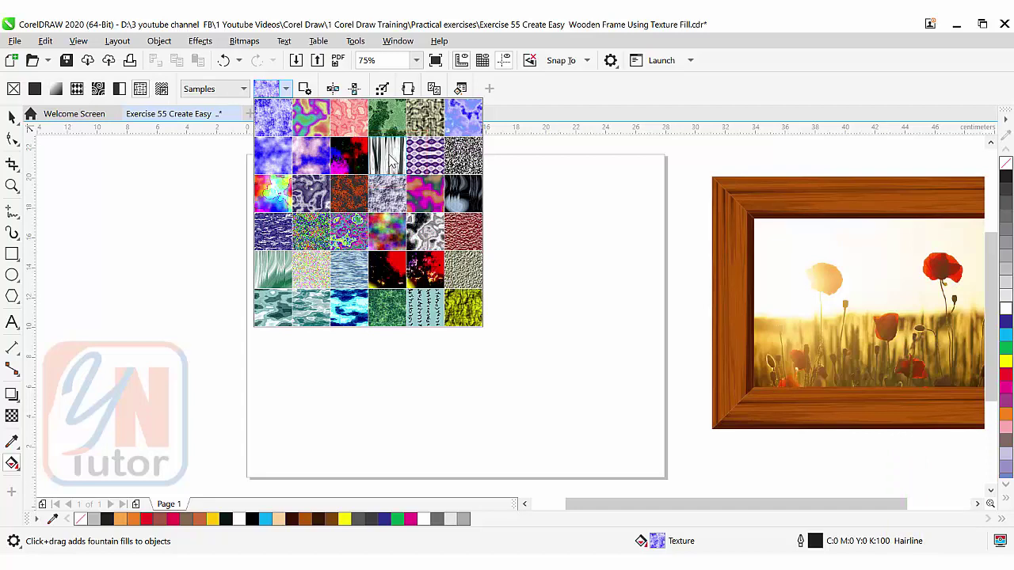
{"action": "left_click", "coordinate": [297, 392]}
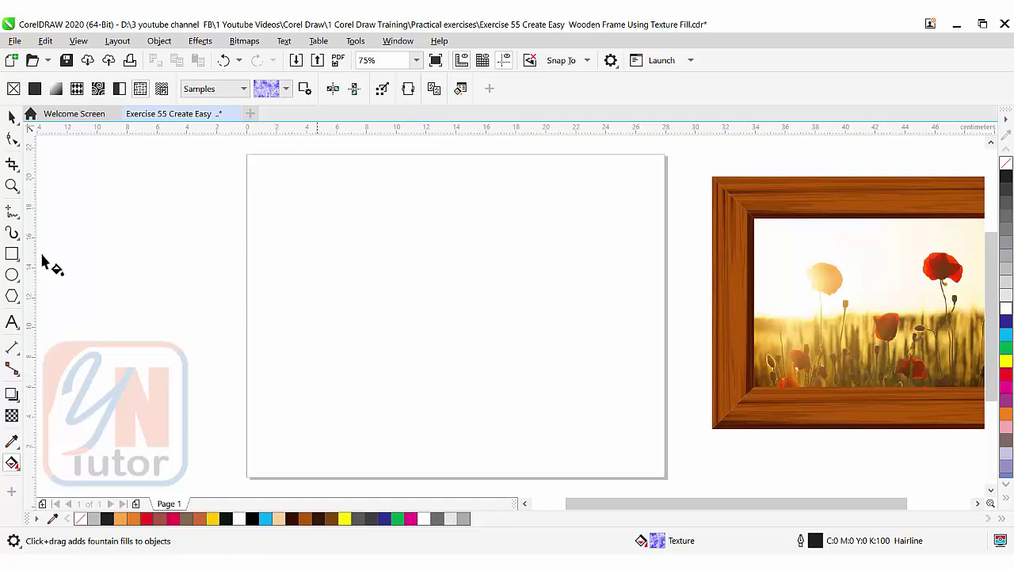
Step: Draw a large rectangle across the page and add one inward contour at 2.965 cm
{"action": "left_click", "coordinate": [12, 254]}
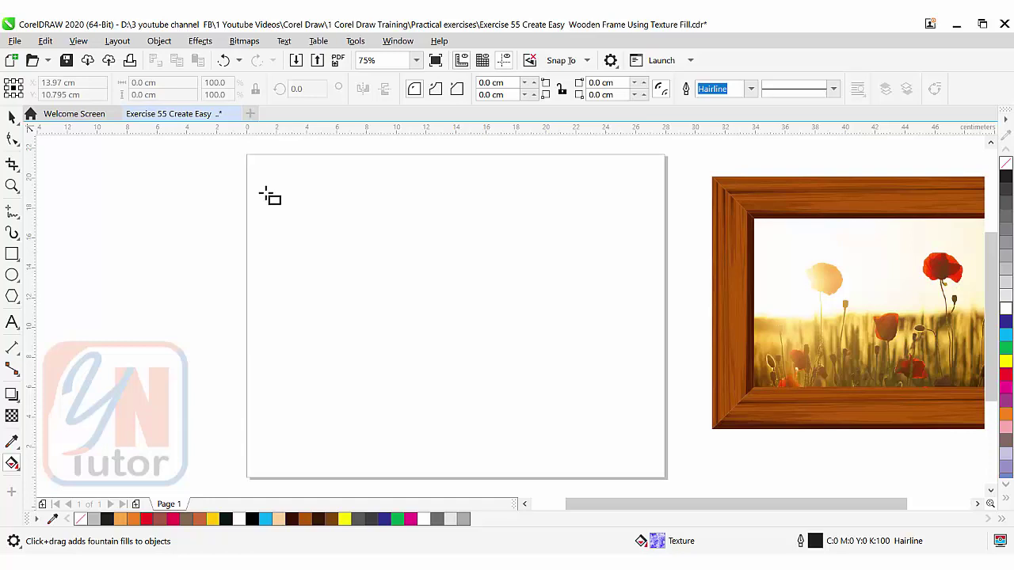
{"action": "left_click_drag", "start_coordinate": [265, 192], "coordinate": [640, 438]}
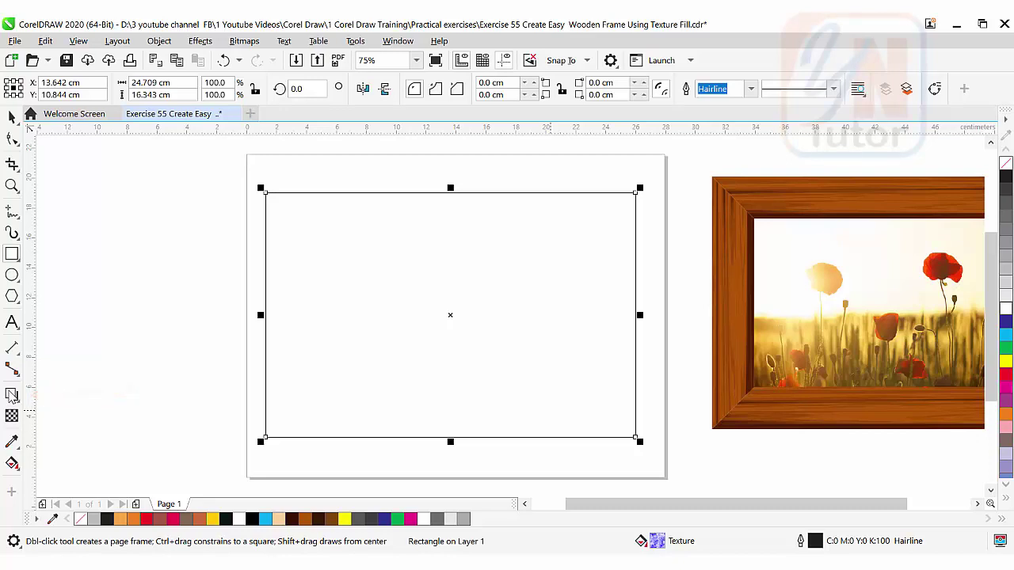
{"action": "left_click", "coordinate": [12, 394]}
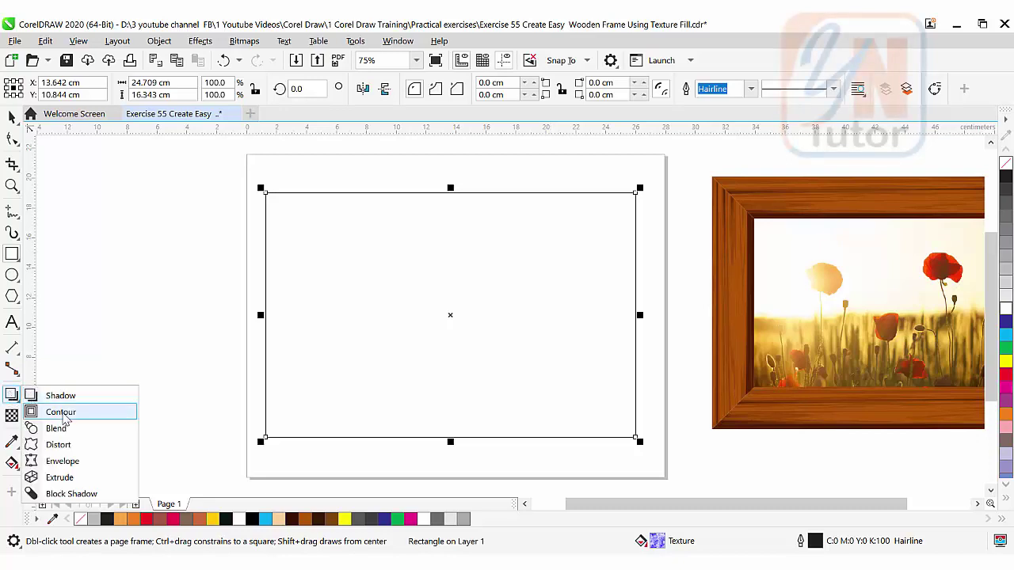
{"action": "left_click", "coordinate": [64, 413]}
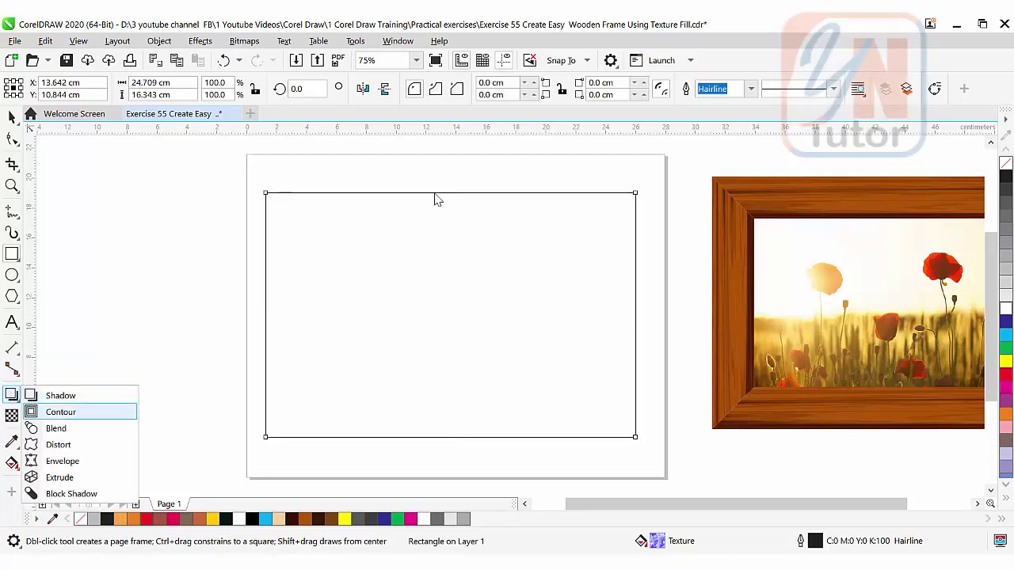
{"action": "left_click_drag", "start_coordinate": [450, 194], "coordinate": [450, 238]}
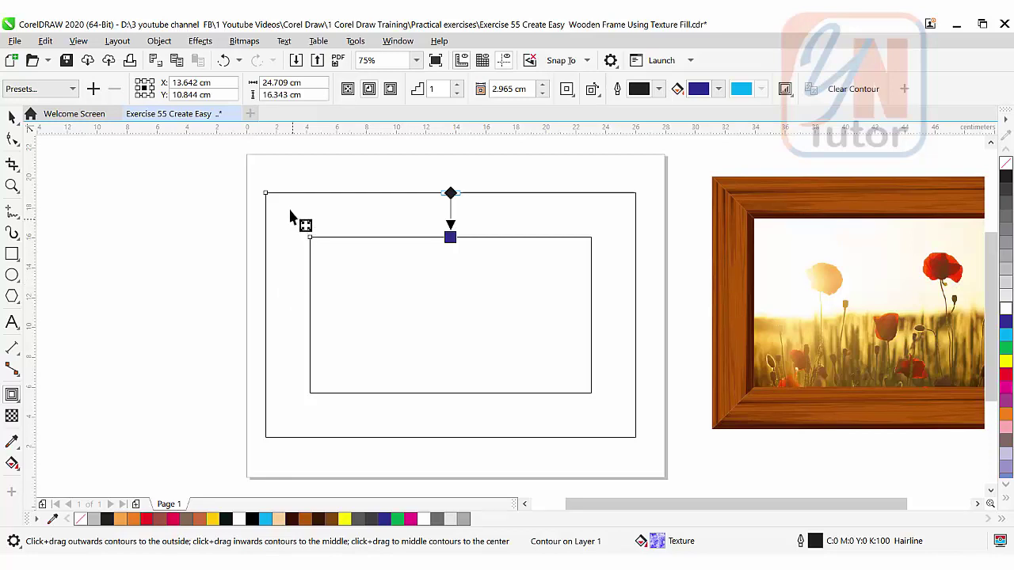
Step: Draw freehand mitre lines at the top-left, top-right and bottom-right corners
{"action": "left_click", "coordinate": [12, 214]}
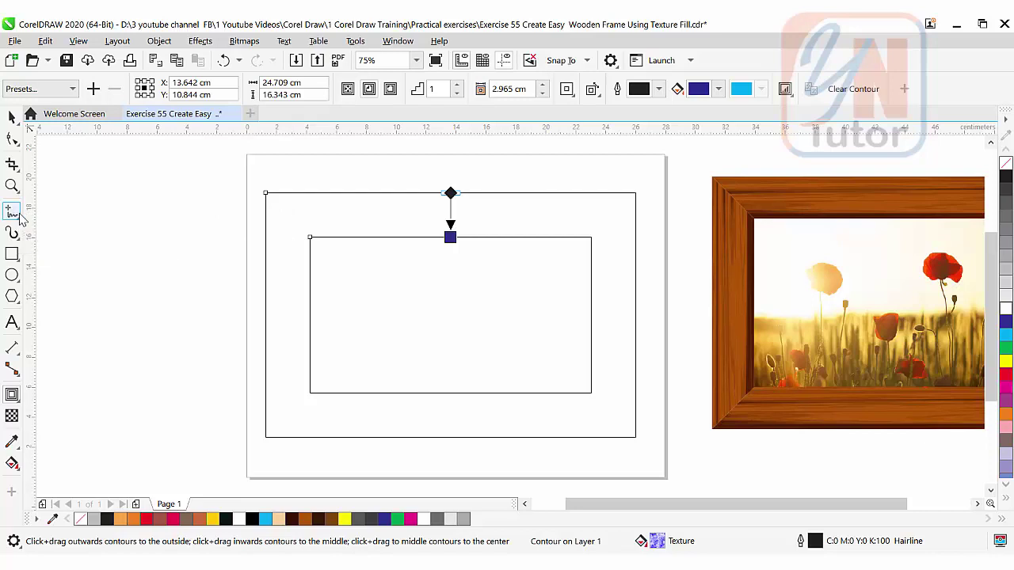
{"action": "left_click", "coordinate": [266, 193]}
{"action": "left_click", "coordinate": [310, 237]}
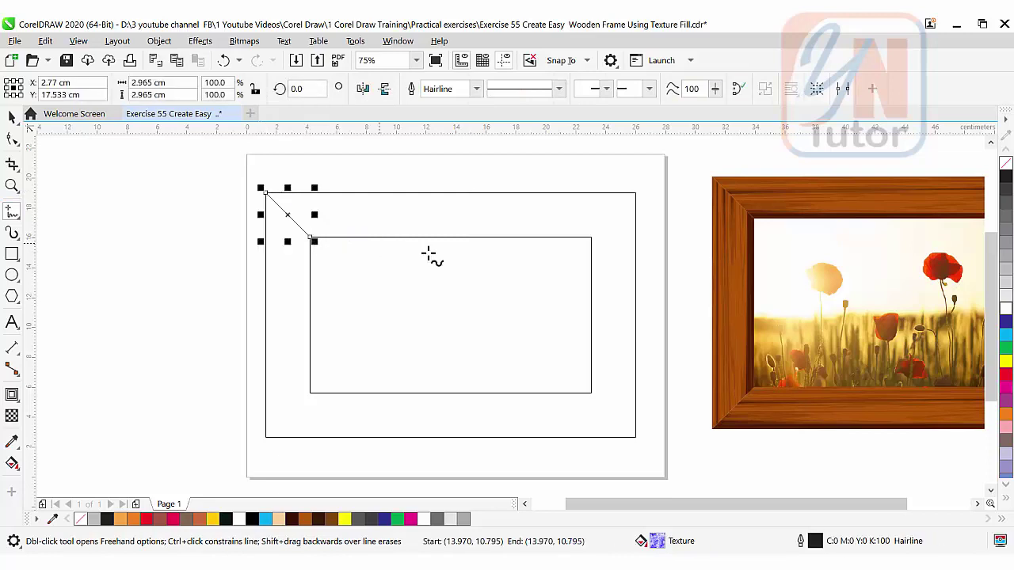
{"action": "left_click", "coordinate": [591, 237]}
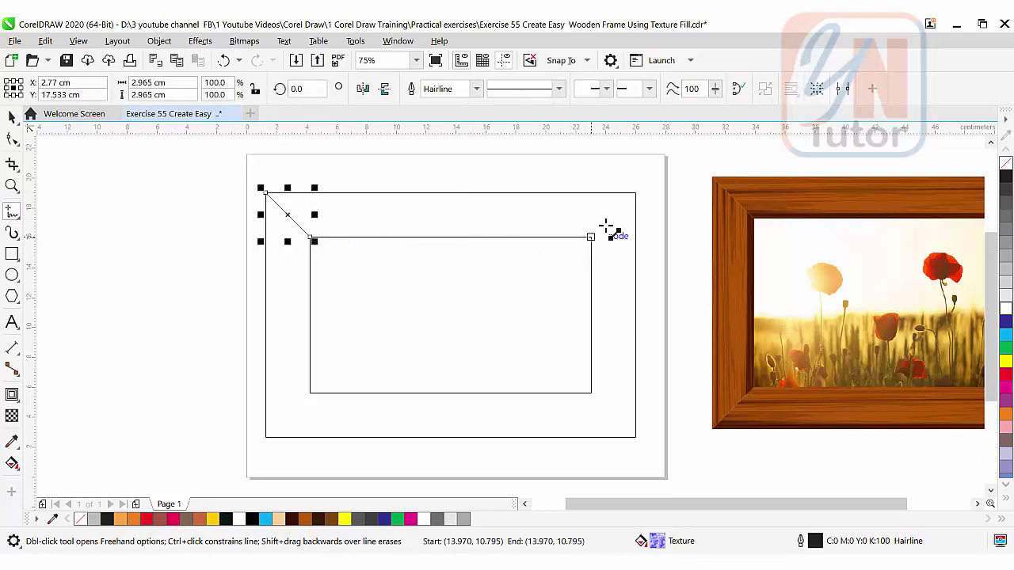
{"action": "left_click", "coordinate": [636, 193]}
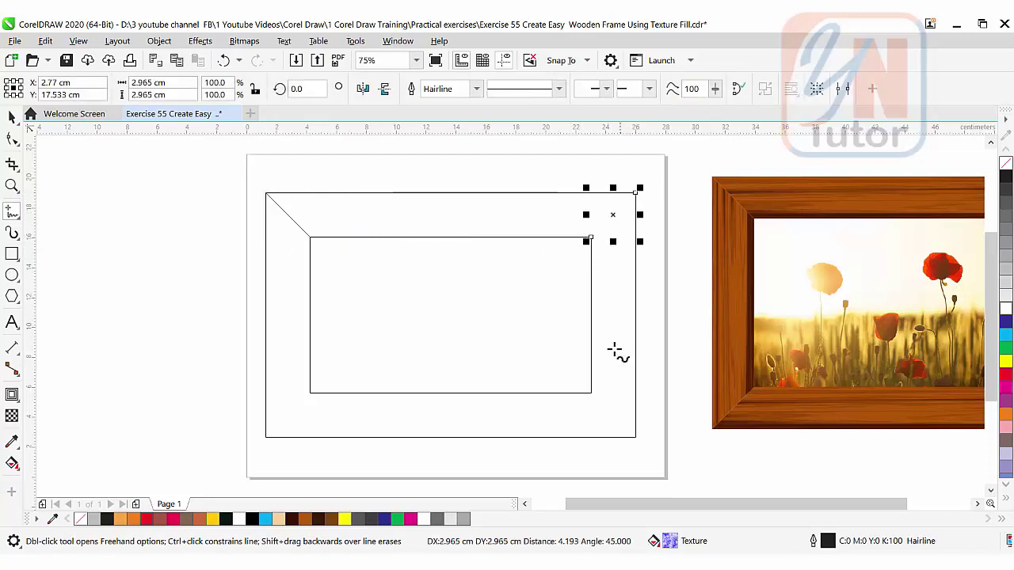
{"action": "left_click", "coordinate": [591, 393]}
{"action": "left_click", "coordinate": [635, 438]}
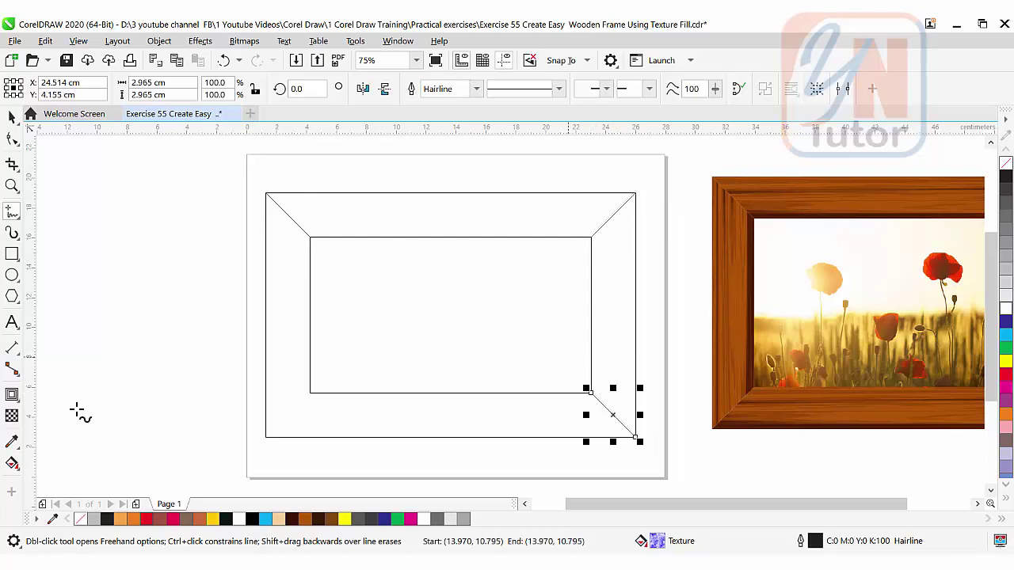
Step: Smart Fill the top and right frame regions as new pieces, then select the contour rectangles
{"action": "left_click", "coordinate": [17, 468]}
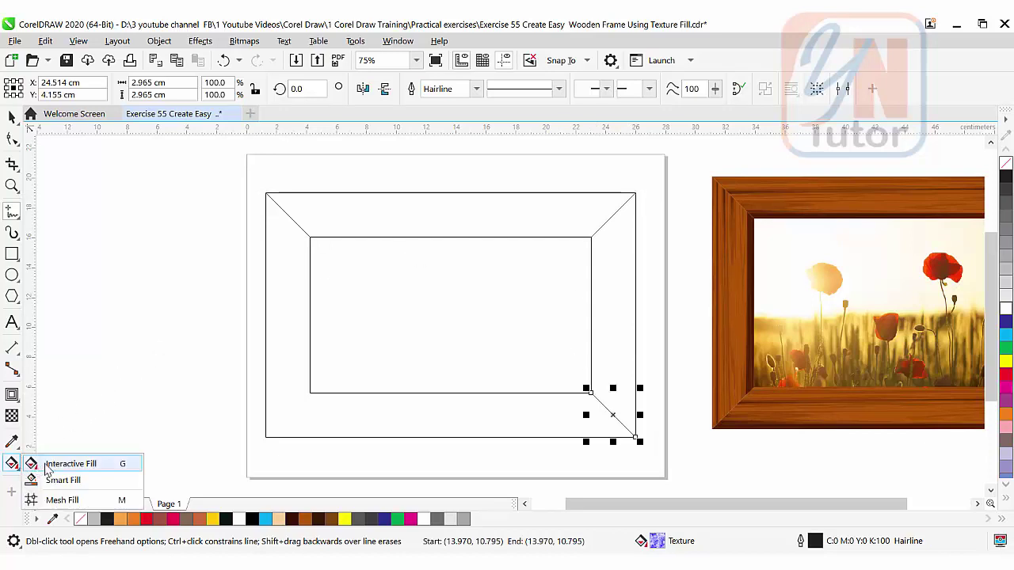
{"action": "left_click", "coordinate": [77, 480]}
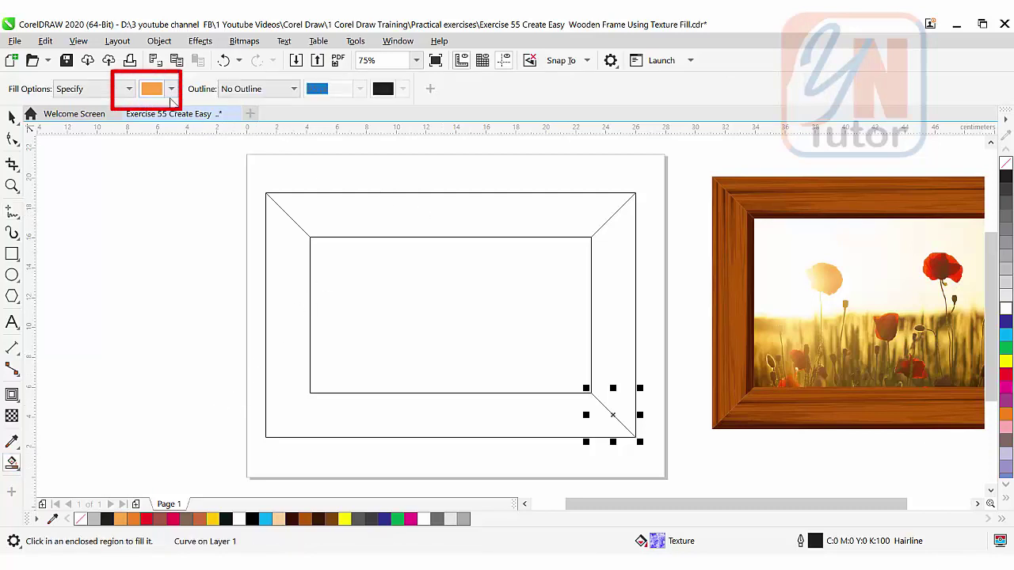
{"action": "left_click", "coordinate": [459, 210]}
{"action": "left_click", "coordinate": [610, 314]}
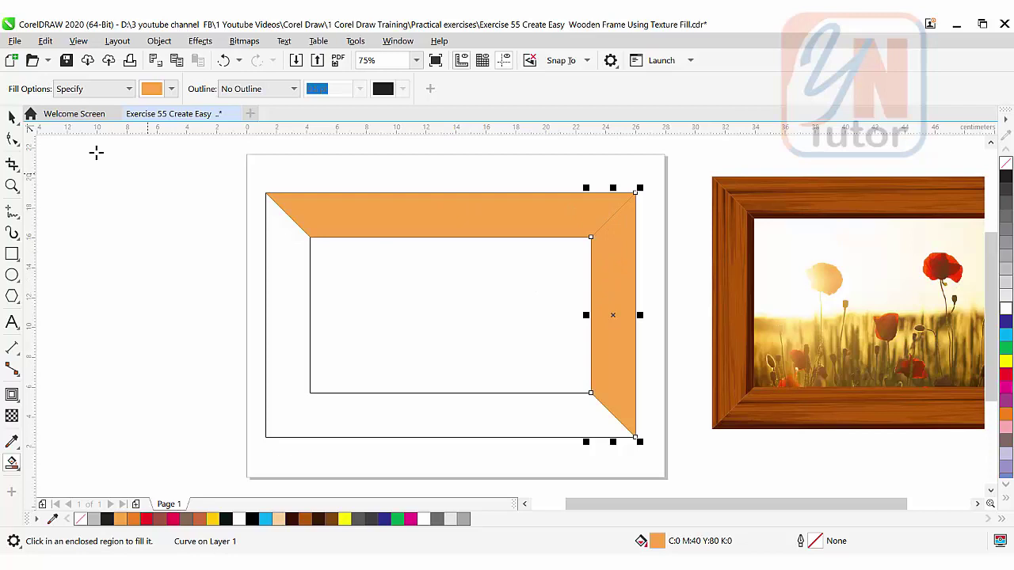
{"action": "left_click", "coordinate": [13, 119]}
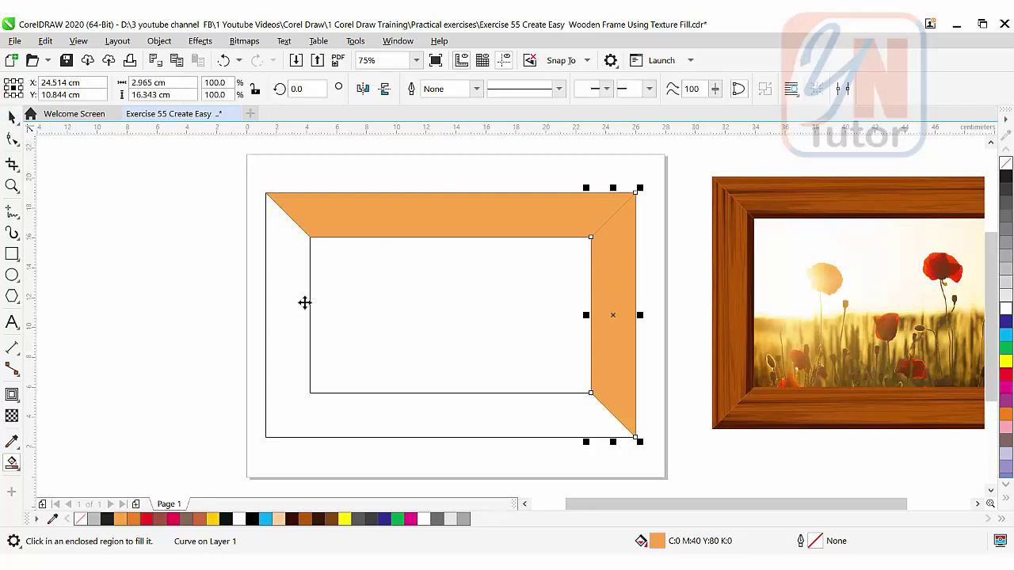
{"action": "left_click", "coordinate": [300, 365]}
Step: Delete the rectangle outlines and give the top piece the vertical-line grain texture fill
{"action": "key", "text": "Delete"}
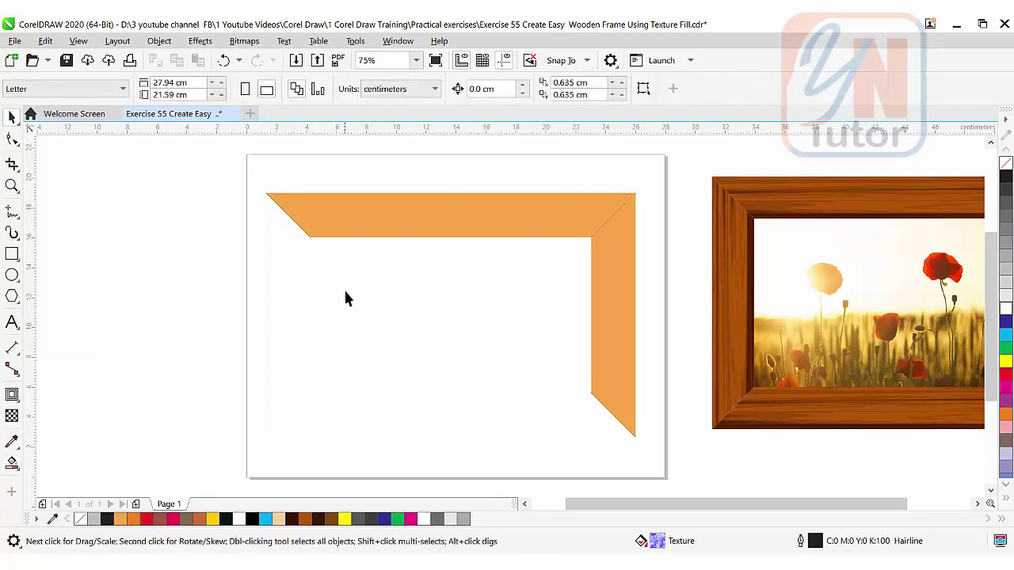
{"action": "left_click", "coordinate": [379, 214]}
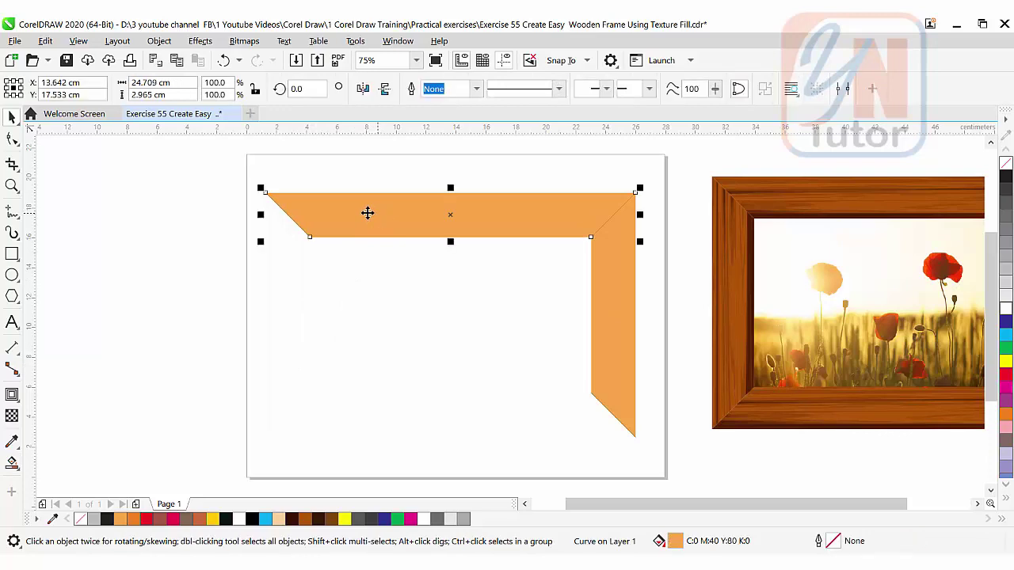
{"action": "left_click", "coordinate": [17, 466]}
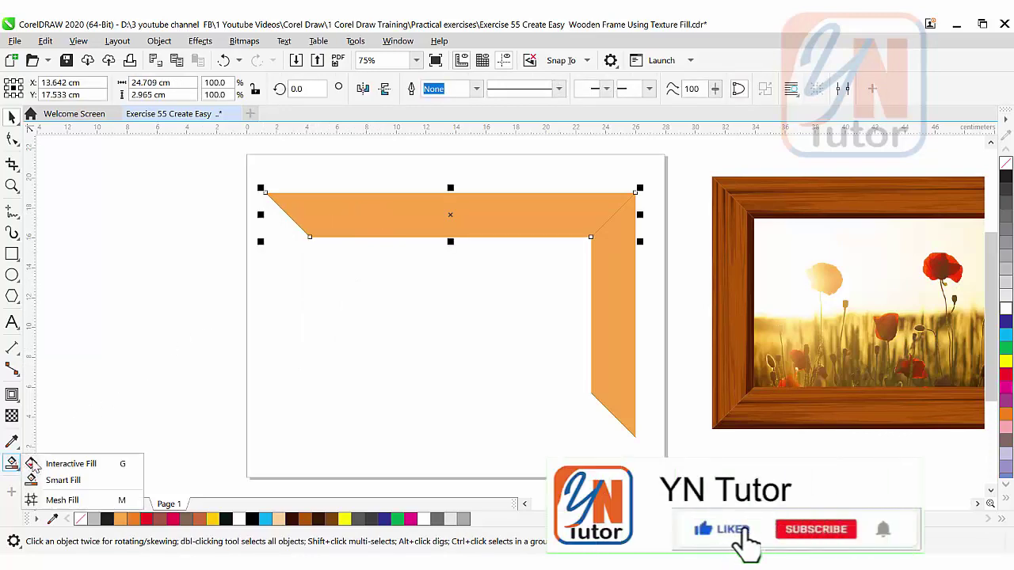
{"action": "left_click", "coordinate": [45, 464]}
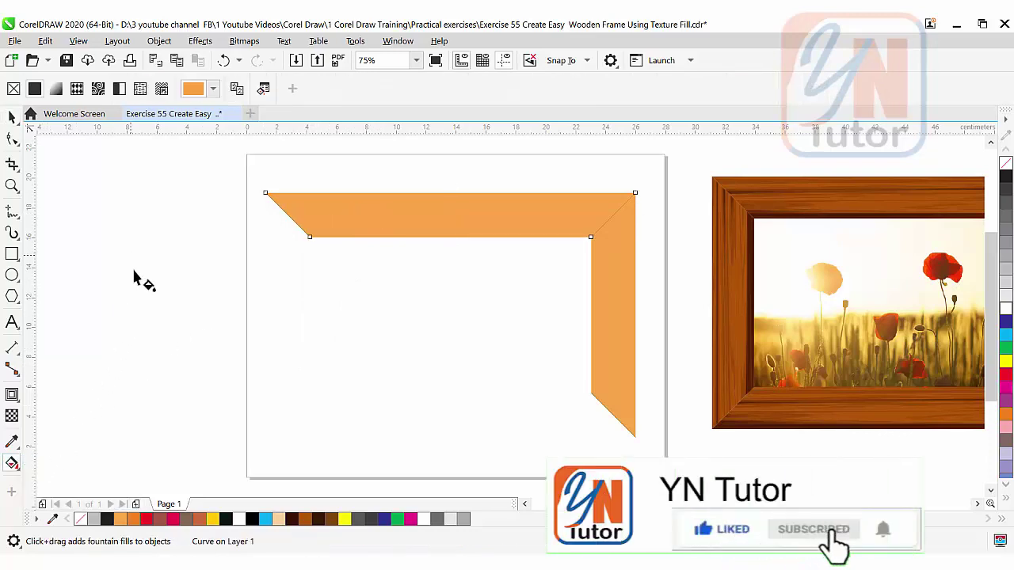
{"action": "left_click", "coordinate": [140, 90]}
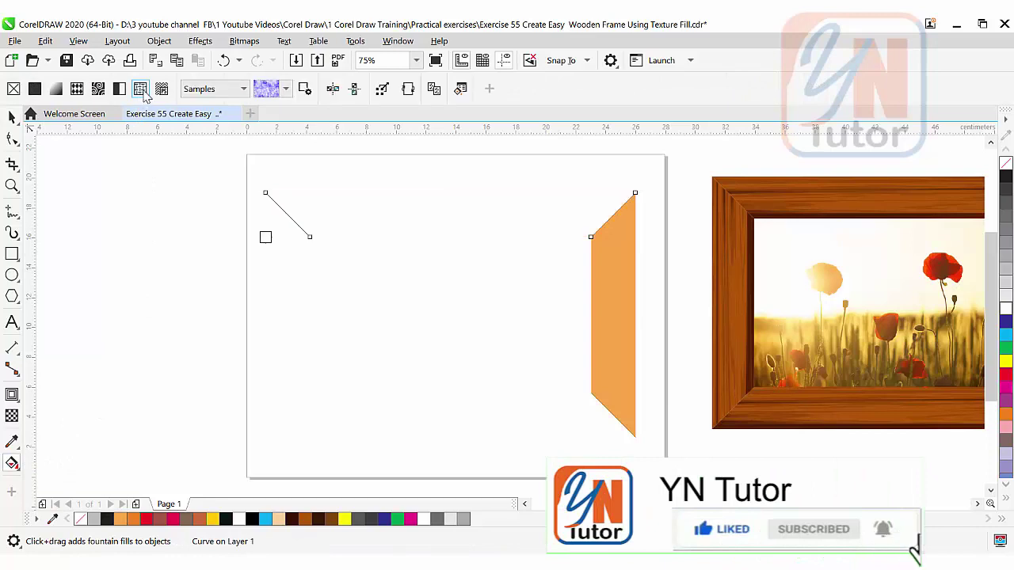
{"action": "left_click", "coordinate": [287, 89]}
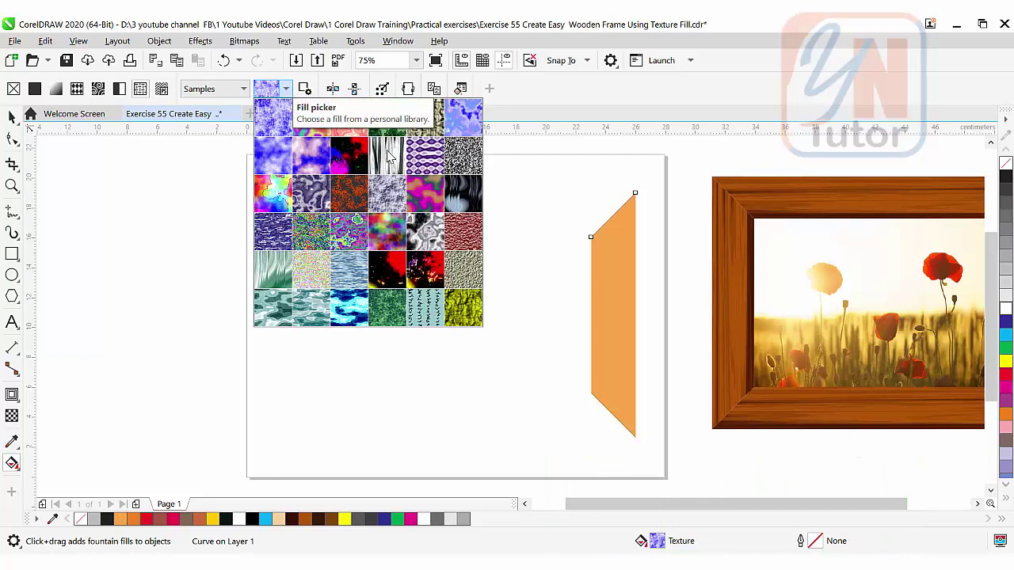
{"action": "left_click", "coordinate": [388, 156]}
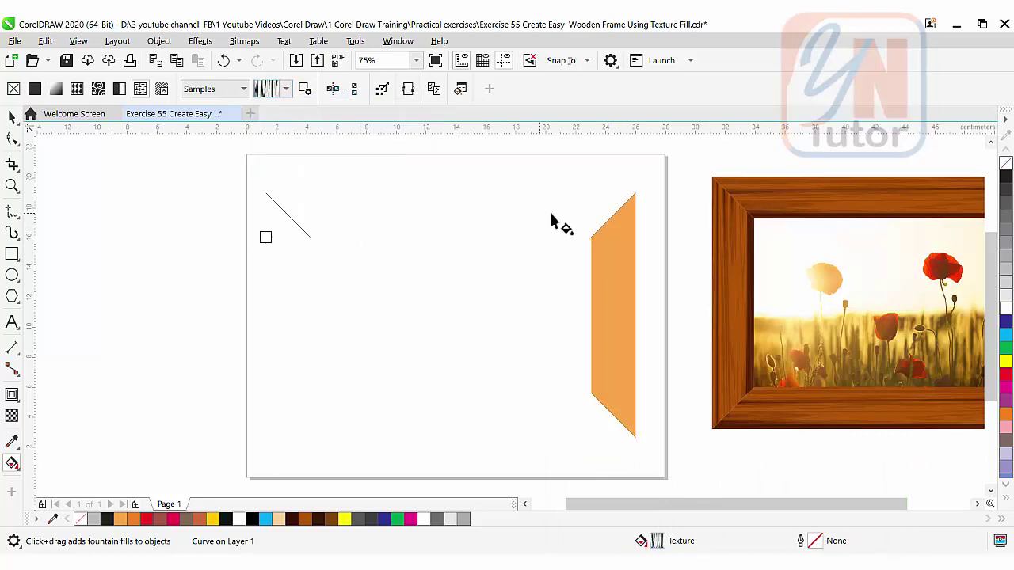
{"action": "left_click", "coordinate": [445, 217]}
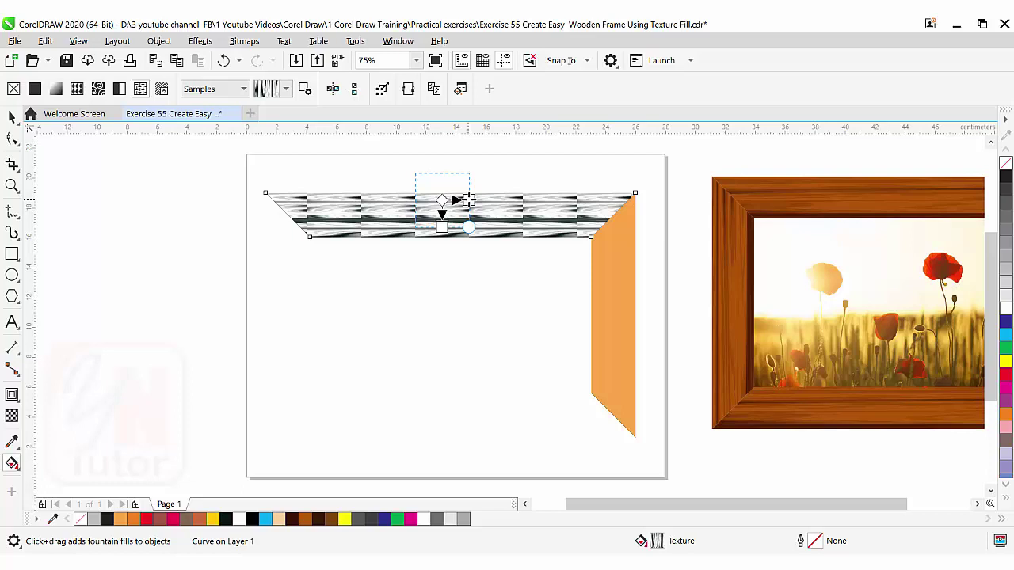
Step: Stretch the texture along and down the top piece and shift it down to fit
{"action": "left_click_drag", "start_coordinate": [468, 200], "coordinate": [650, 200]}
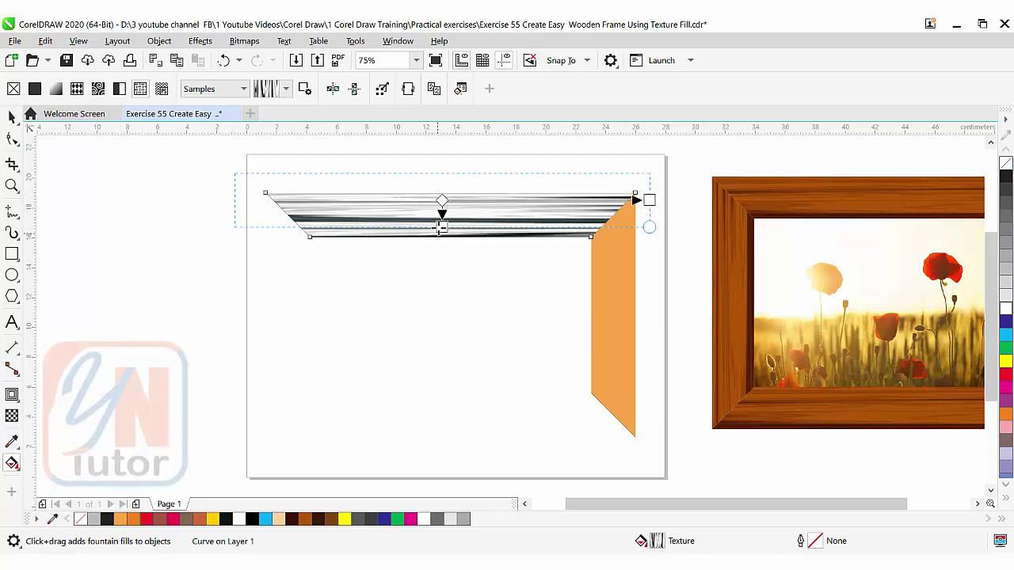
{"action": "left_click_drag", "start_coordinate": [441, 225], "coordinate": [442, 236]}
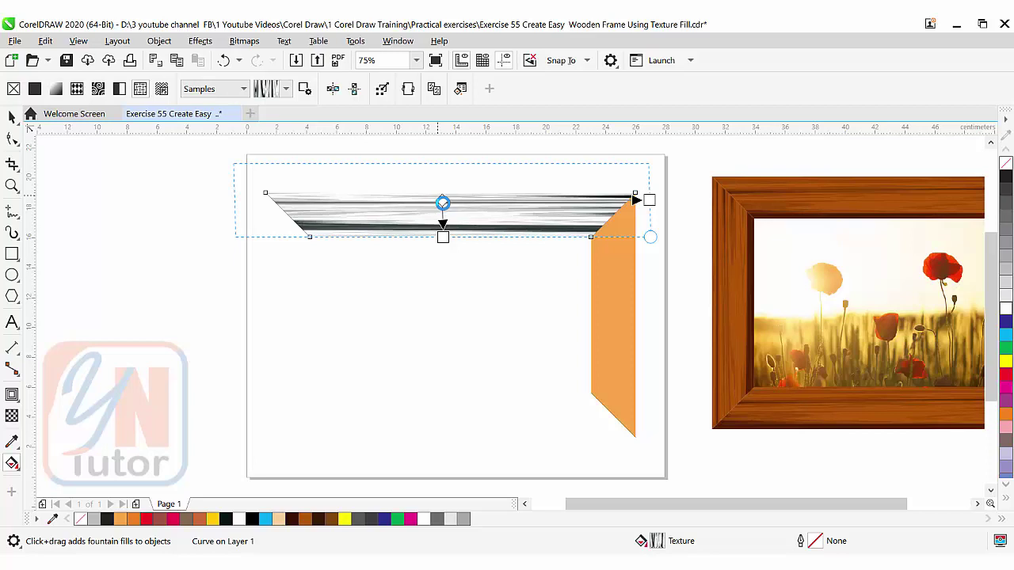
{"action": "left_click_drag", "start_coordinate": [443, 202], "coordinate": [442, 207]}
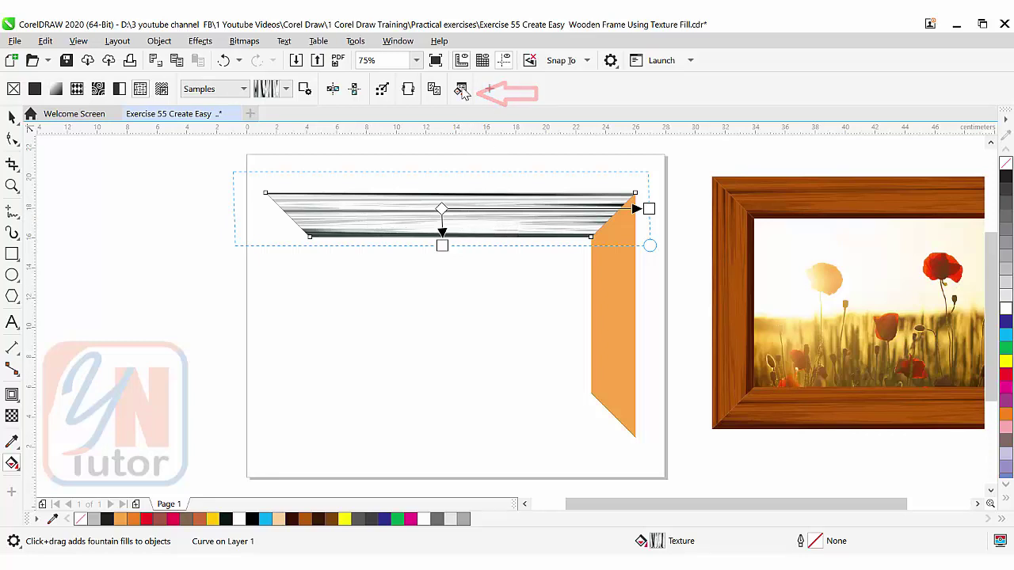
Step: In Edit Fill, set the texture colours to dark brown #2B1203 and orange-brown #9E500C
{"action": "left_click", "coordinate": [463, 90]}
{"action": "left_click_drag", "start_coordinate": [448, 74], "coordinate": [613, 69]}
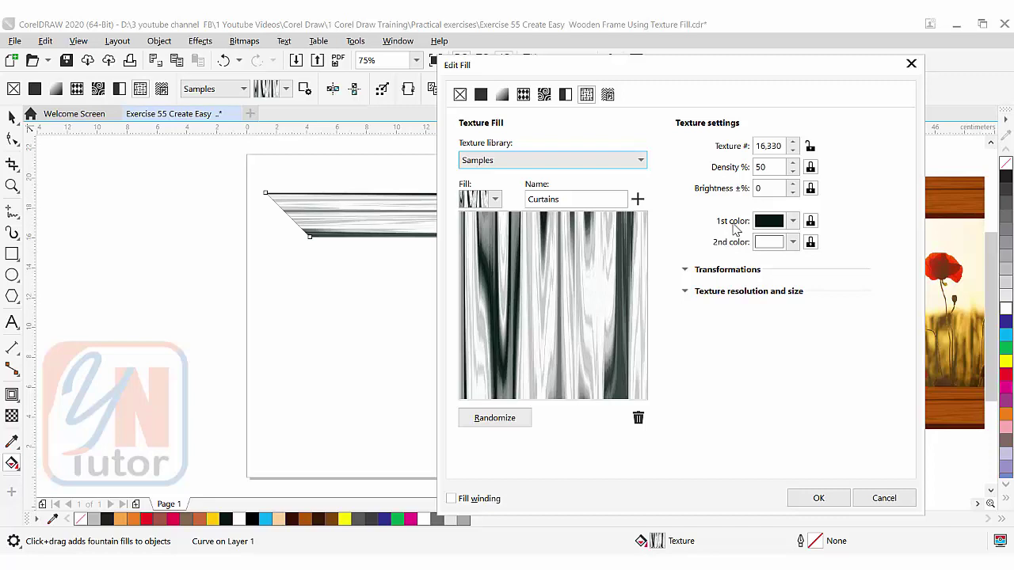
{"action": "left_click", "coordinate": [793, 221]}
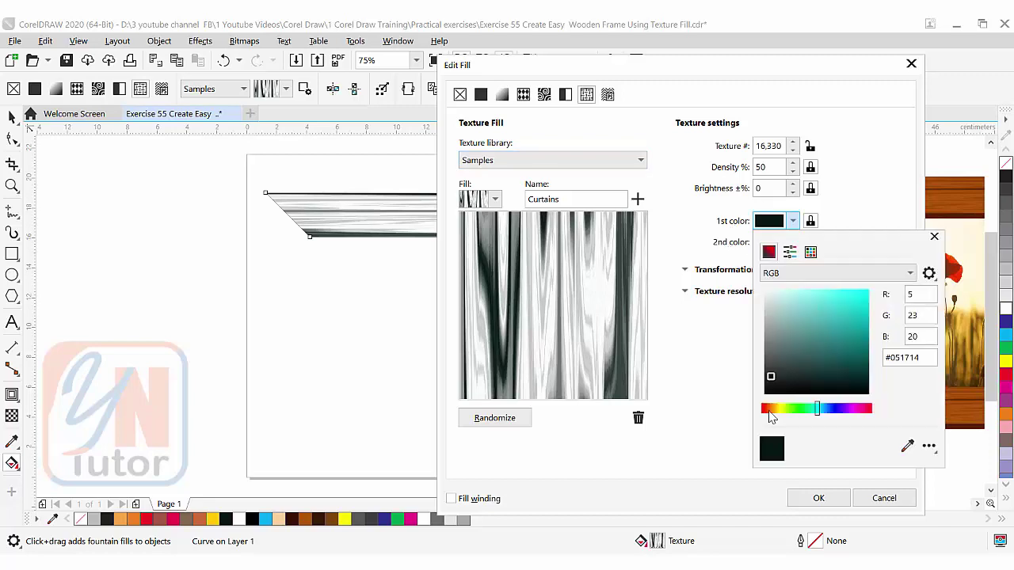
{"action": "left_click", "coordinate": [769, 409]}
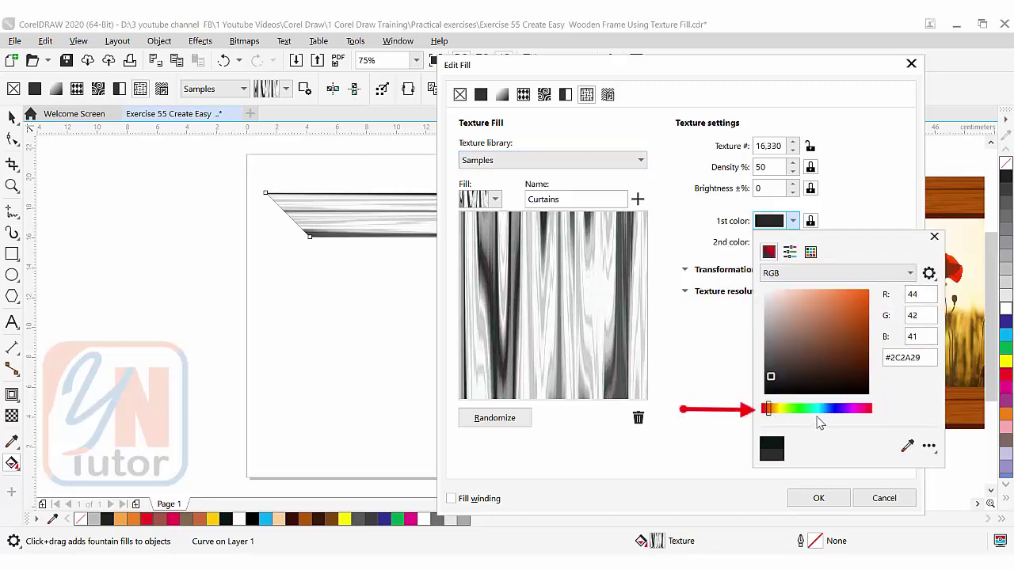
{"action": "left_click", "coordinate": [858, 381]}
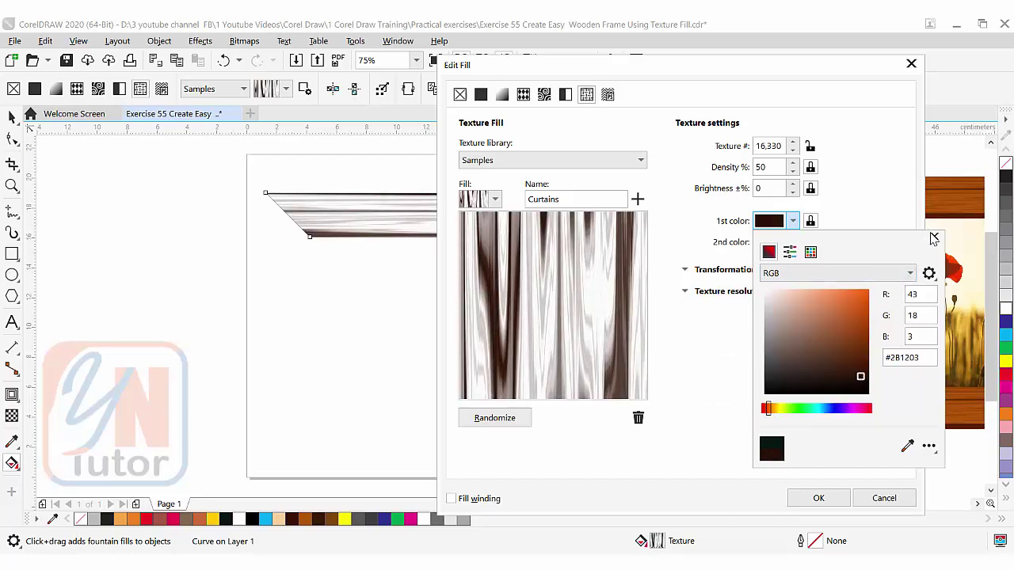
{"action": "left_click", "coordinate": [932, 233]}
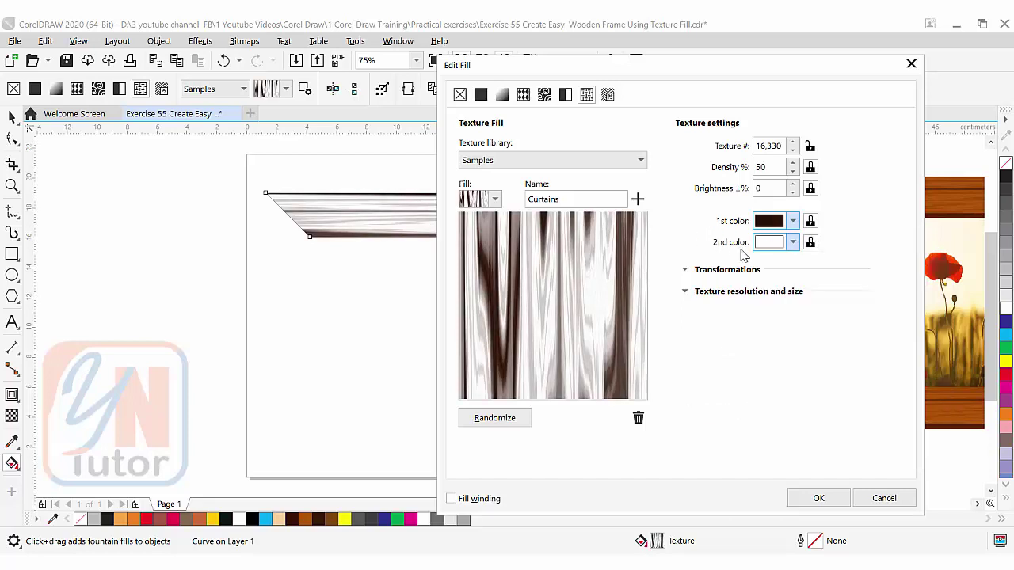
{"action": "left_click", "coordinate": [795, 242]}
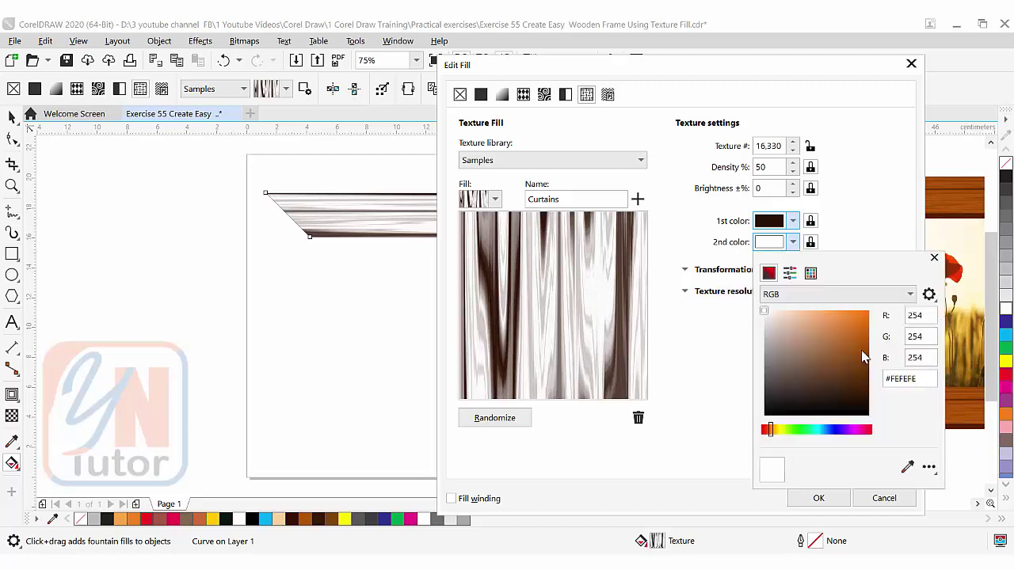
{"action": "left_click", "coordinate": [861, 350]}
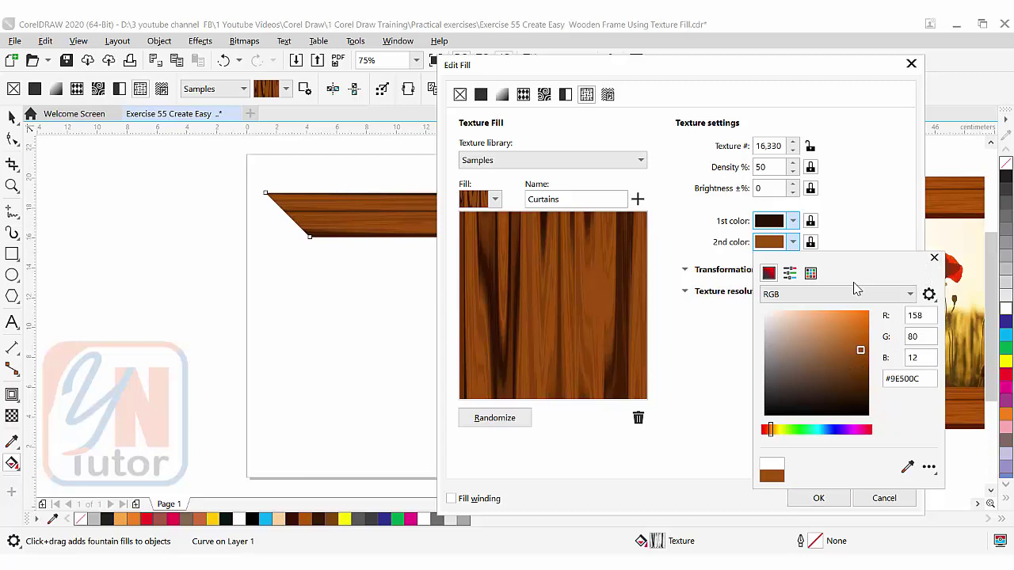
{"action": "left_click", "coordinate": [934, 259]}
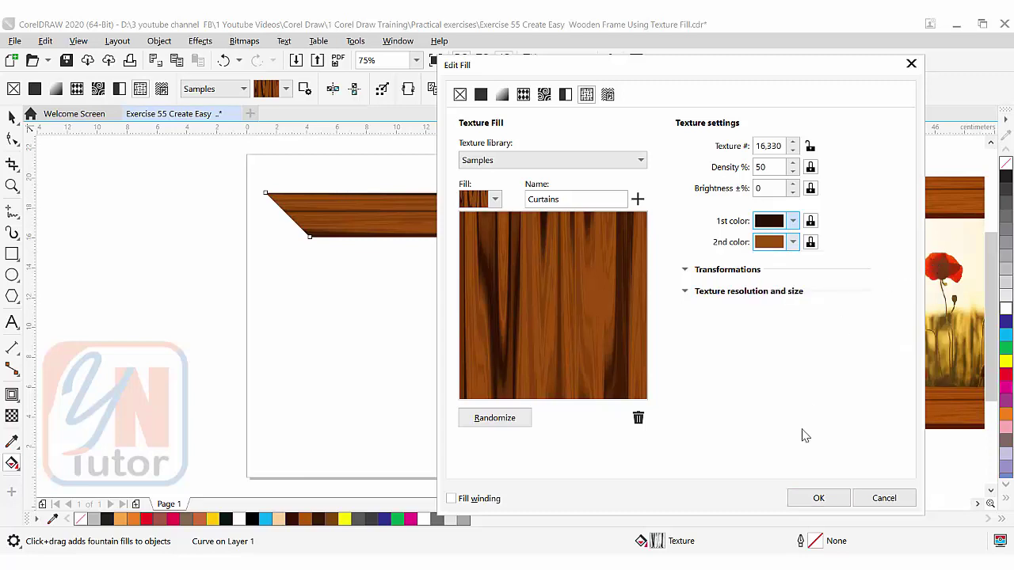
Step: Confirm the recoloured wood texture and enable Transform with object for the top piece
{"action": "left_click", "coordinate": [811, 501]}
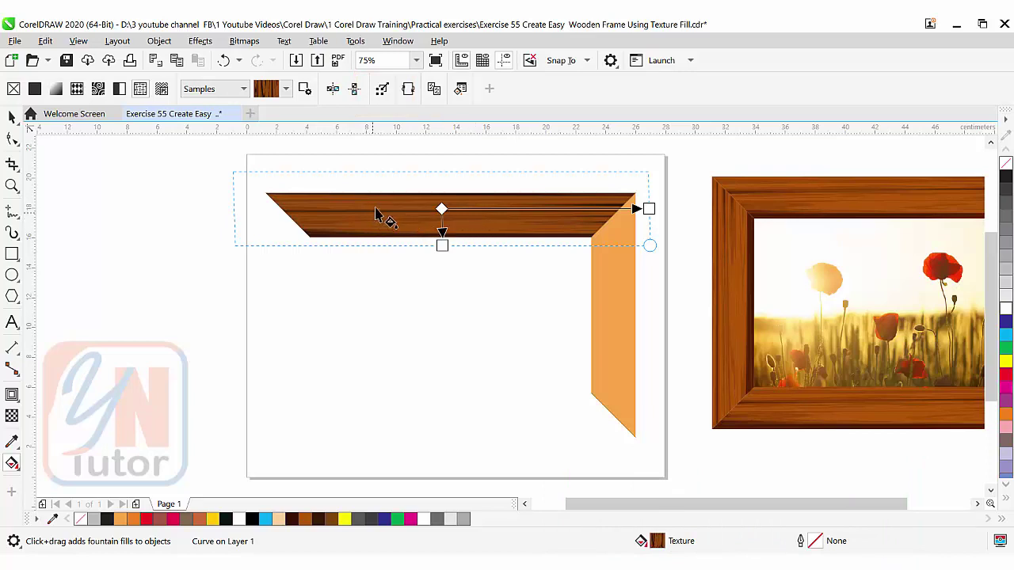
{"action": "left_click", "coordinate": [383, 89]}
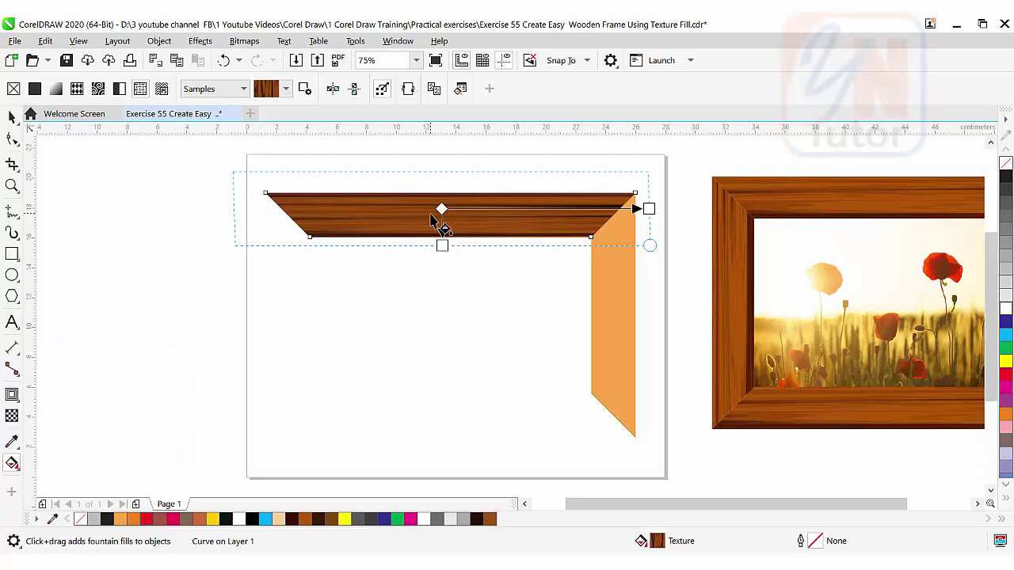
Step: Copy the top piece's wood texture onto the orange right piece
{"action": "left_click", "coordinate": [607, 298]}
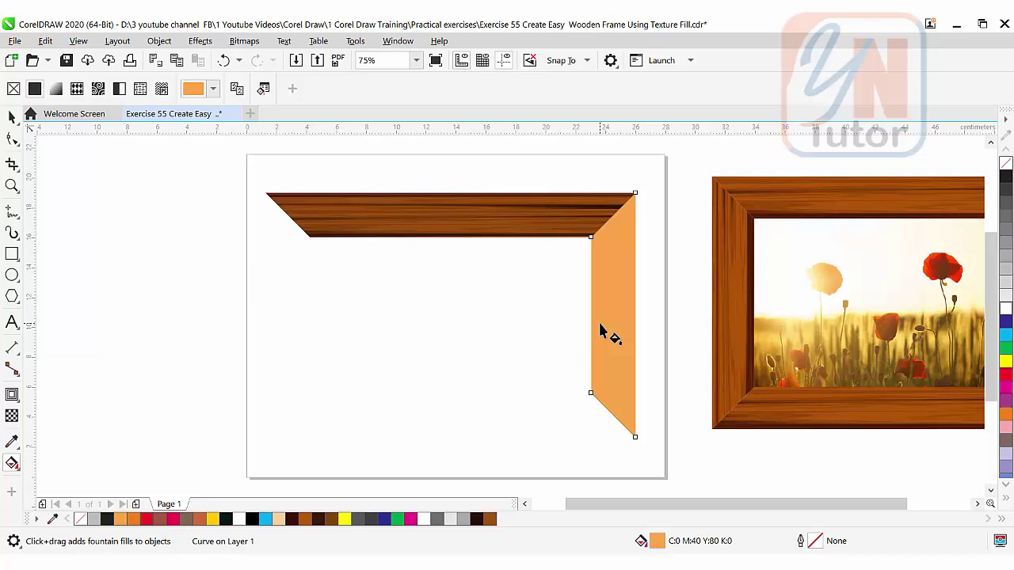
{"action": "left_click", "coordinate": [237, 90]}
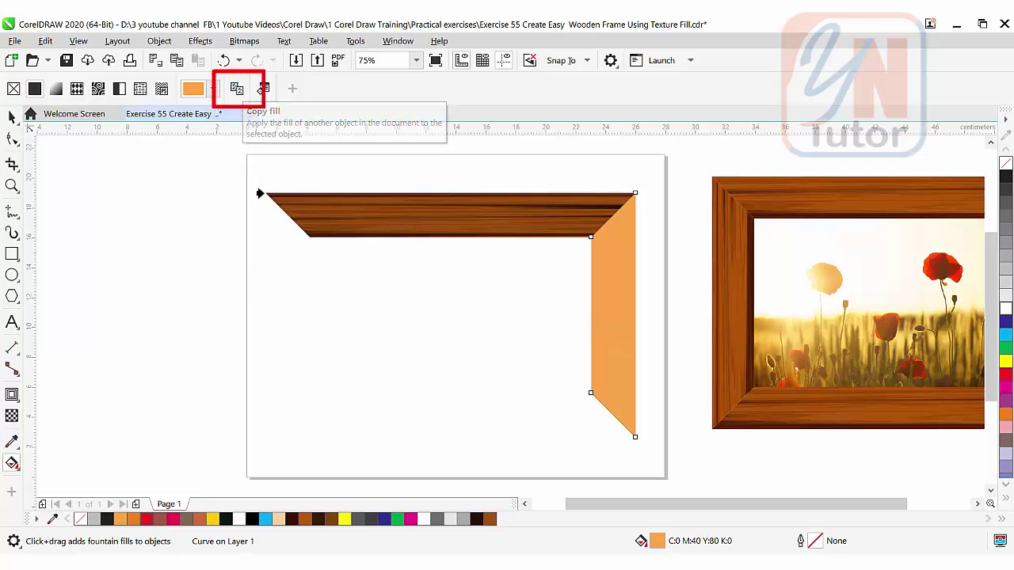
{"action": "left_click", "coordinate": [332, 217]}
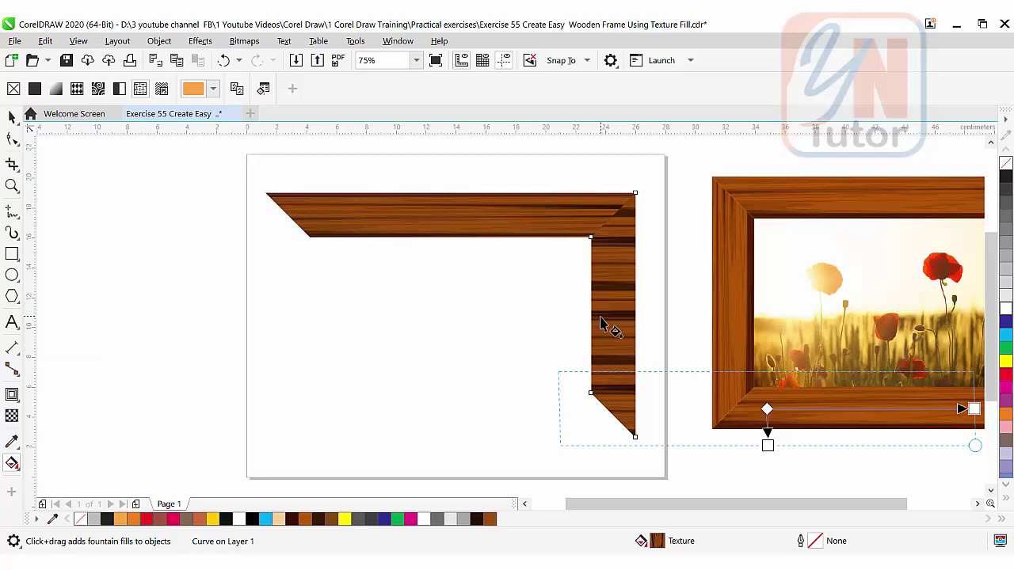
Step: Rotate and stretch the right piece's grain to run vertically, with Transform with object on
{"action": "left_click", "coordinate": [618, 321]}
{"action": "mouse_move", "coordinate": [624, 322]}
{"action": "left_mouse_down"}
{"action": "mouse_move", "coordinate": [643, 328]}
{"action": "mouse_move", "coordinate": [635, 317]}
{"action": "left_mouse_up"}
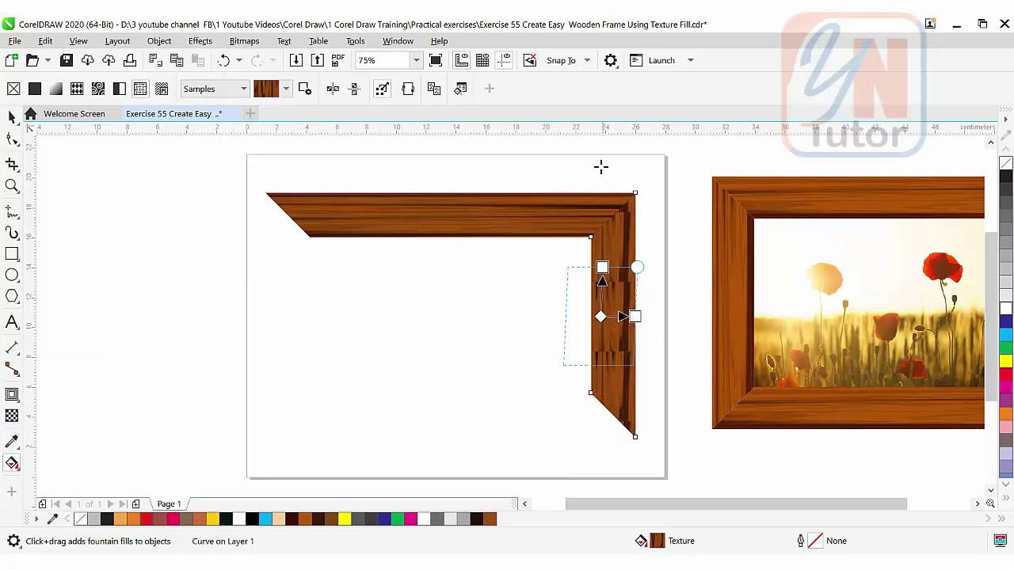
{"action": "left_click_drag", "start_coordinate": [600, 167], "coordinate": [600, 166]}
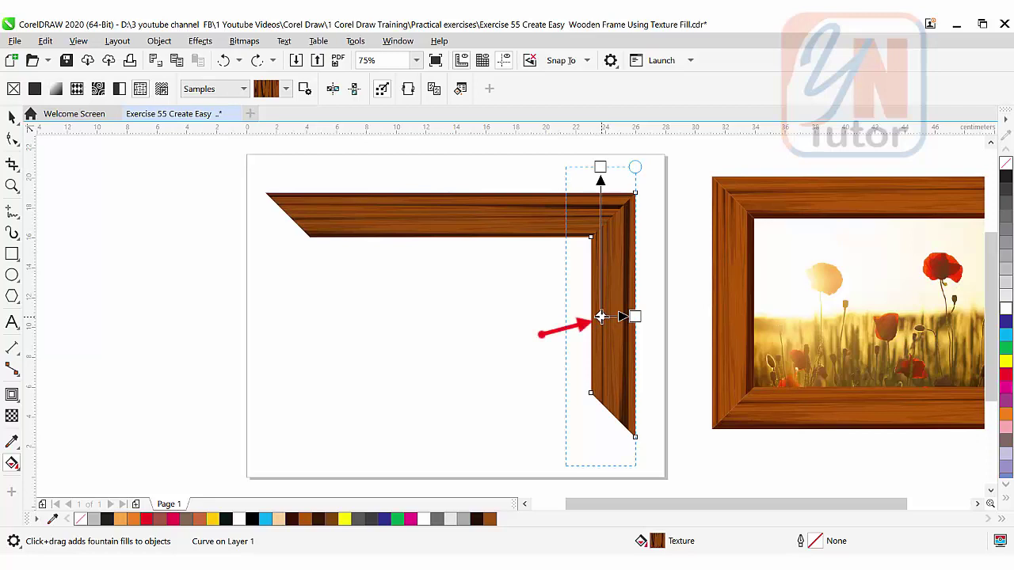
{"action": "left_click_drag", "start_coordinate": [601, 317], "coordinate": [614, 315]}
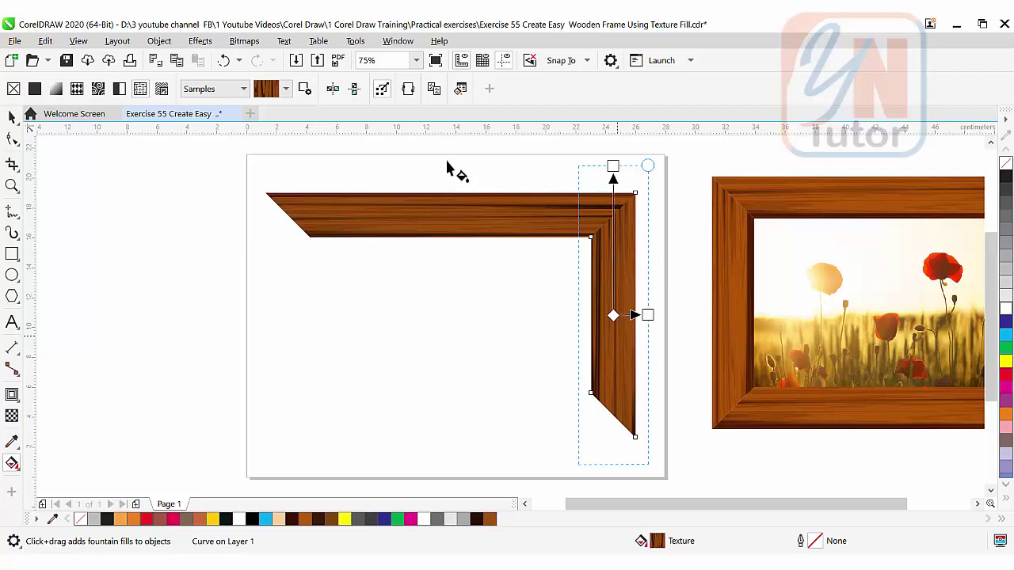
{"action": "left_click", "coordinate": [382, 90]}
Step: Select both wood pieces and add horizontal and vertical mirrored copies for the left and bottom sides
{"action": "left_click", "coordinate": [12, 116]}
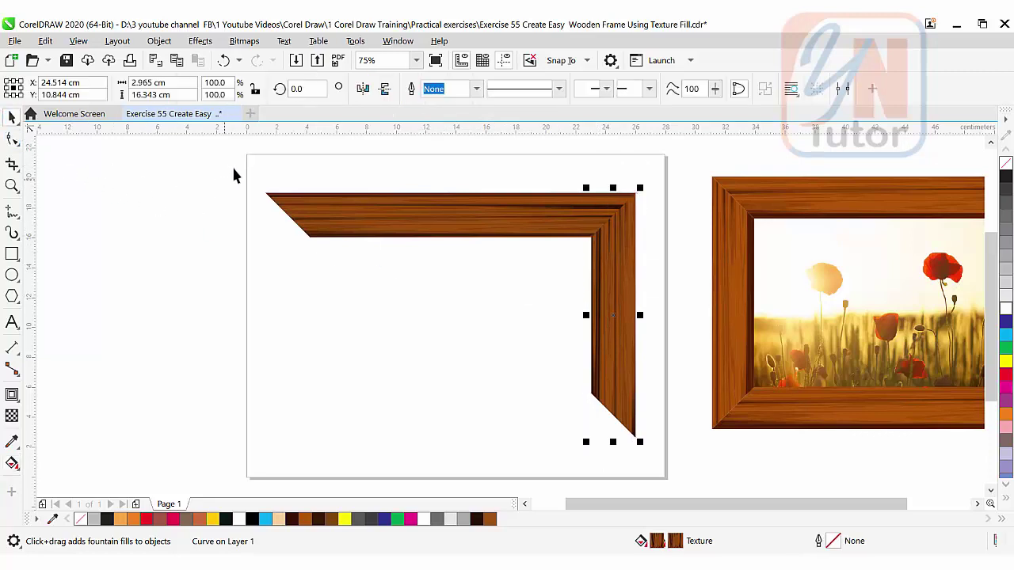
{"action": "left_click_drag", "start_coordinate": [237, 165], "coordinate": [657, 466]}
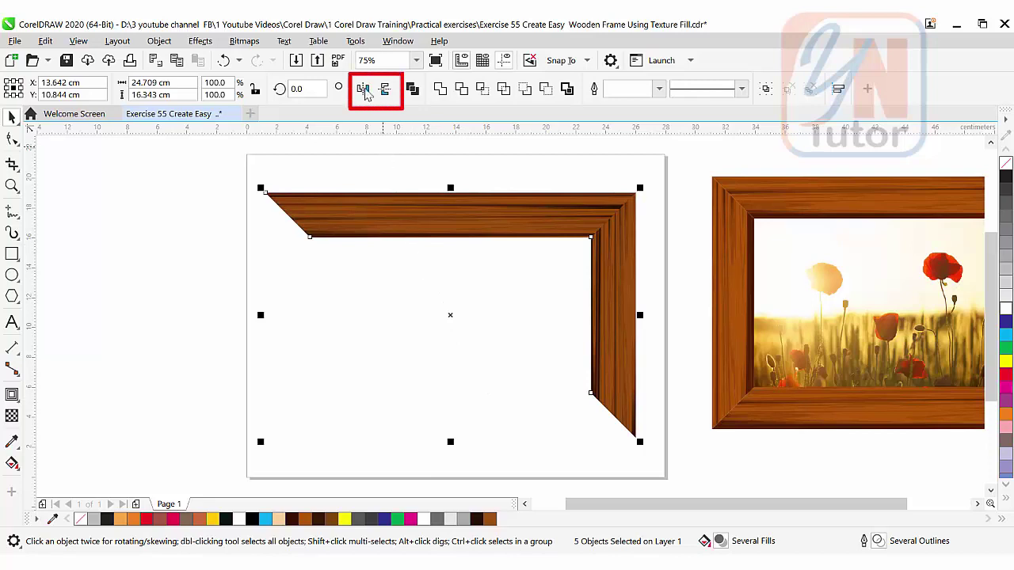
{"action": "left_click", "coordinate": [365, 90]}
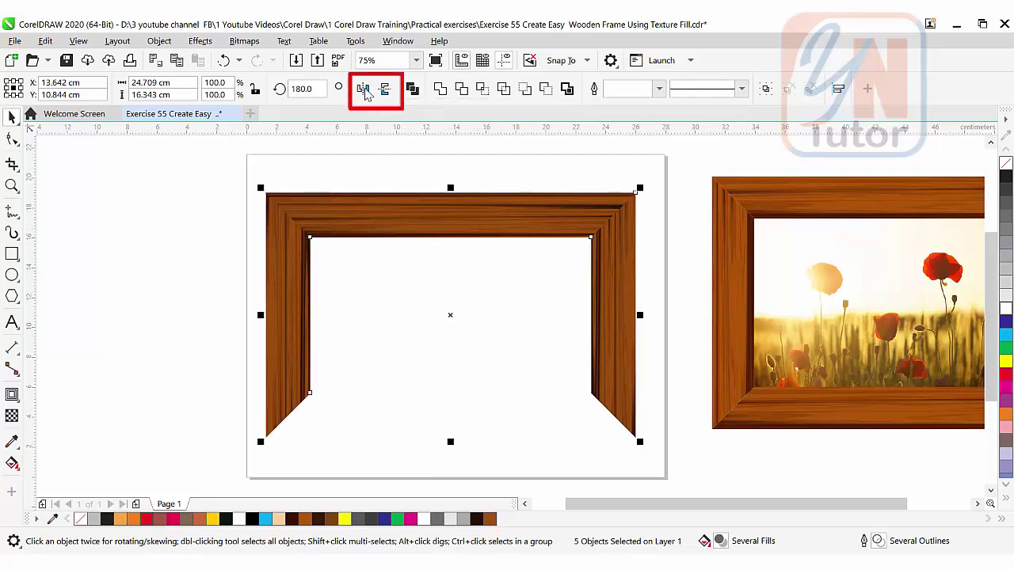
{"action": "left_click", "coordinate": [384, 92]}
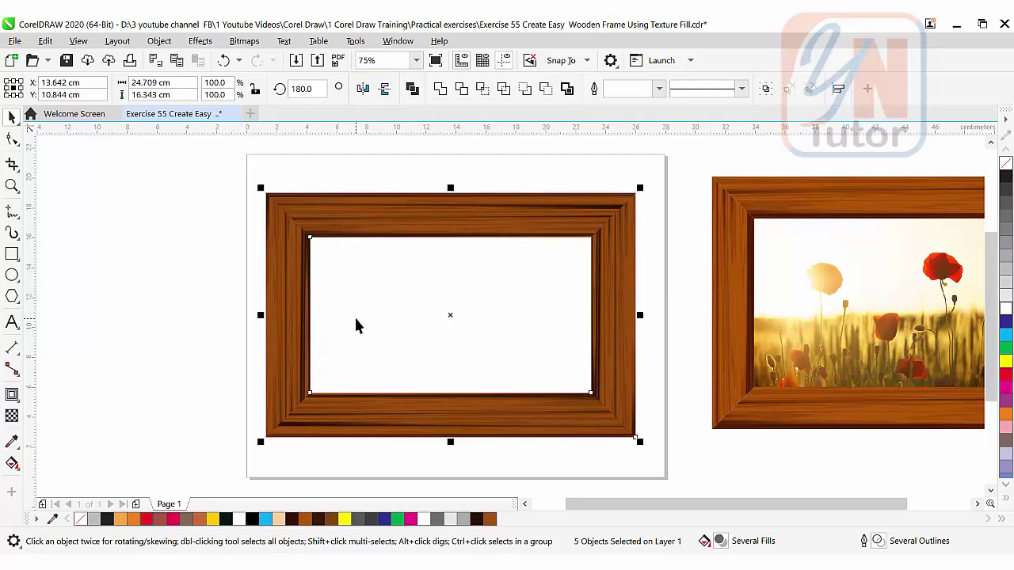
Step: Group the frame pieces, move the poppy photo into the frame opening, and deselect
{"action": "key", "text": "ctrl+g"}
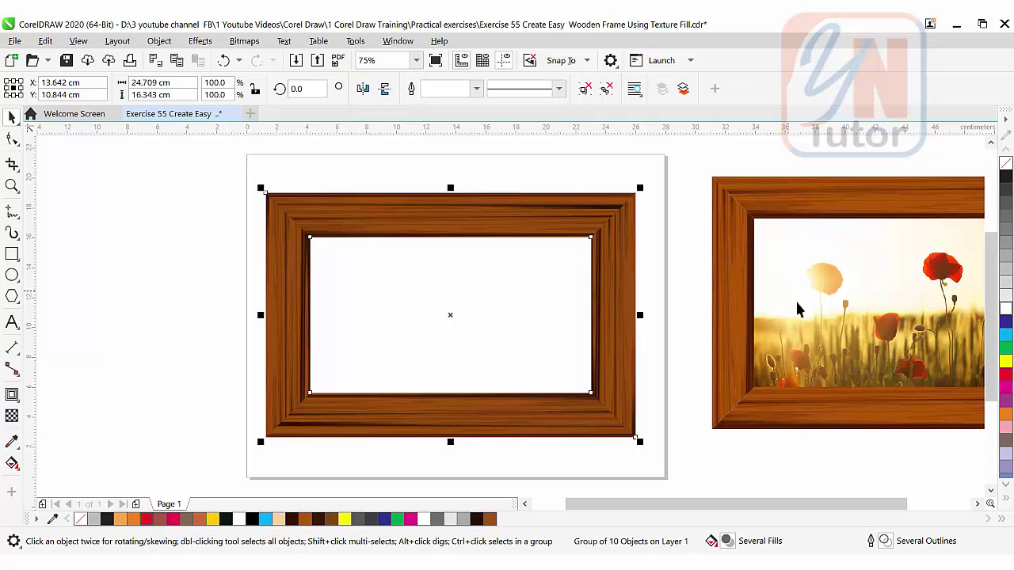
{"action": "left_click", "coordinate": [801, 311]}
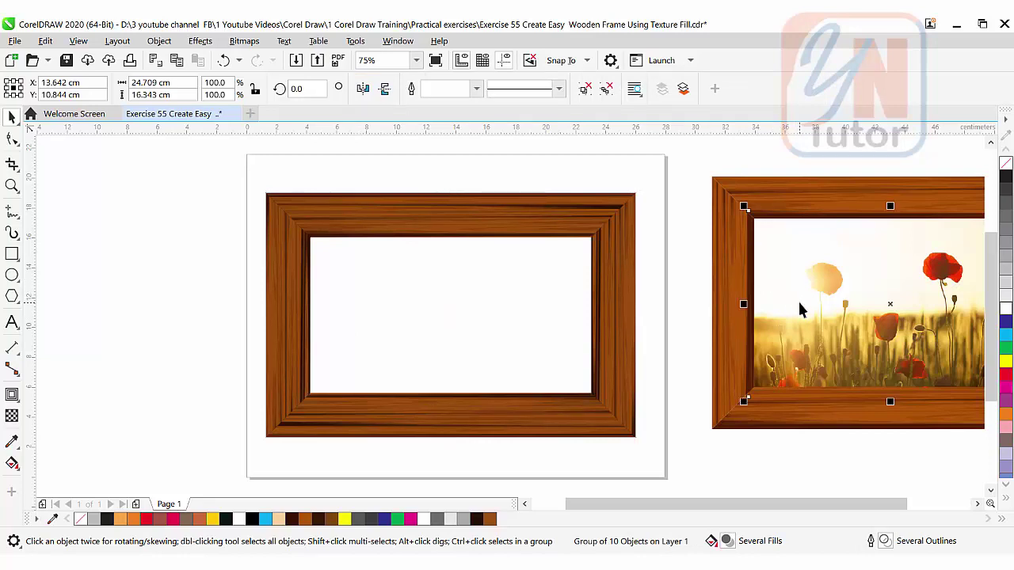
{"action": "left_click_drag", "start_coordinate": [801, 311], "coordinate": [388, 312]}
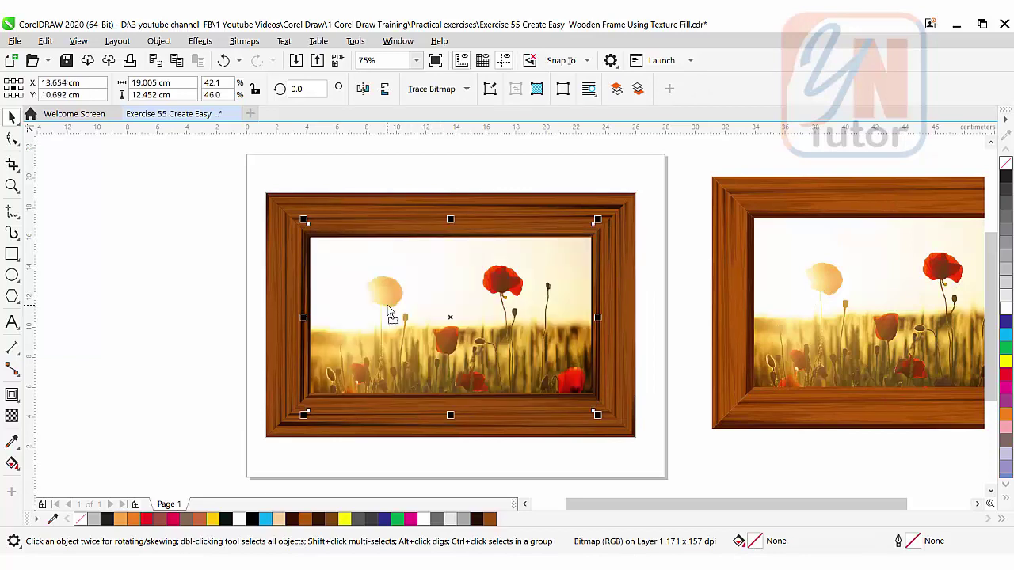
{"action": "left_click", "coordinate": [217, 311]}
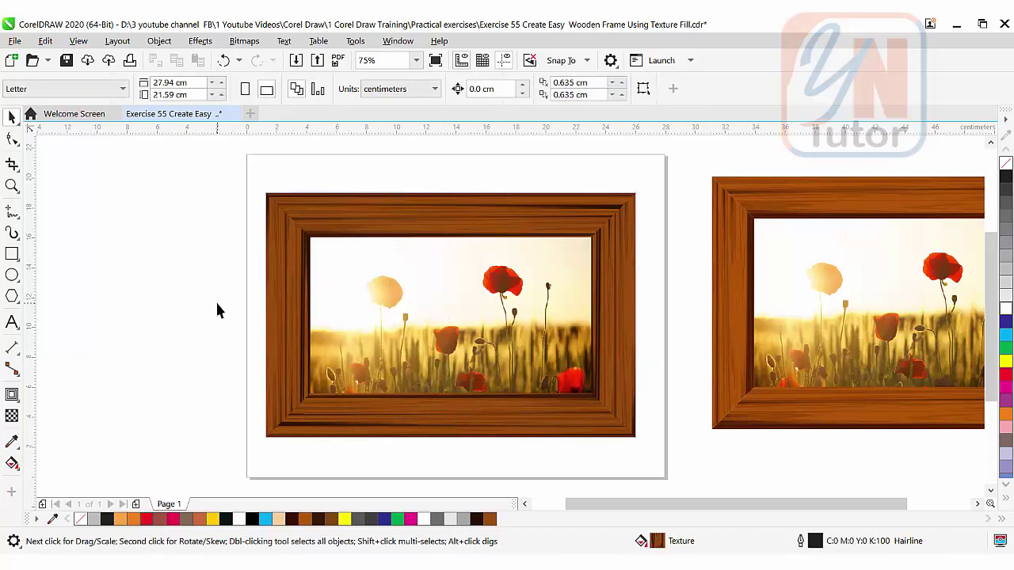